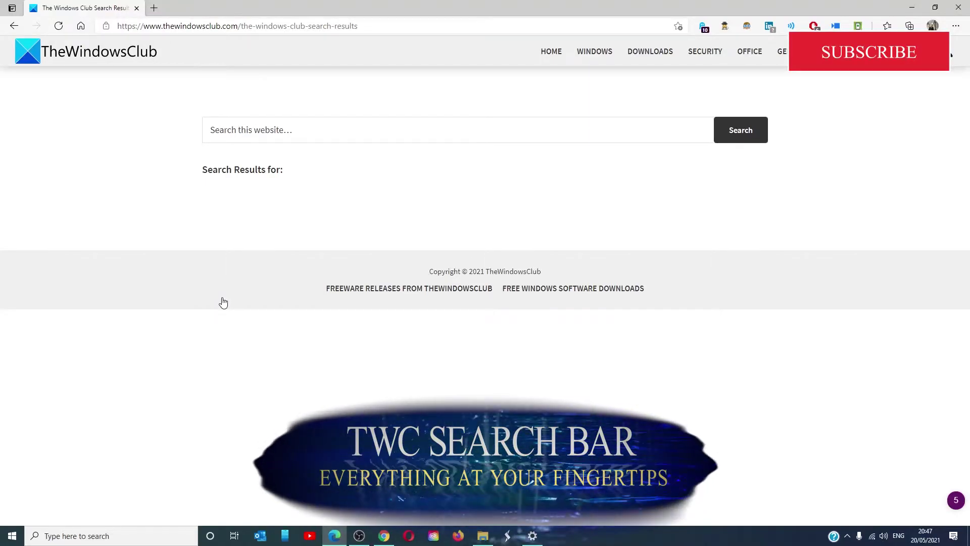
Start a search in the website's search box to reach the Microsoft Community page
click(271, 129)
text(windo)
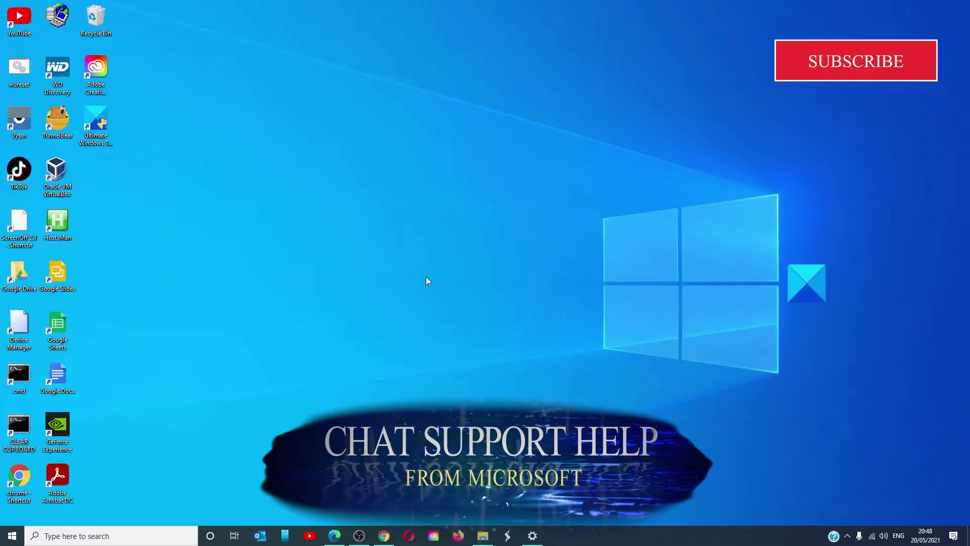
Search Windows for 'hel' and launch the Get Help app from Best match
click(115, 536)
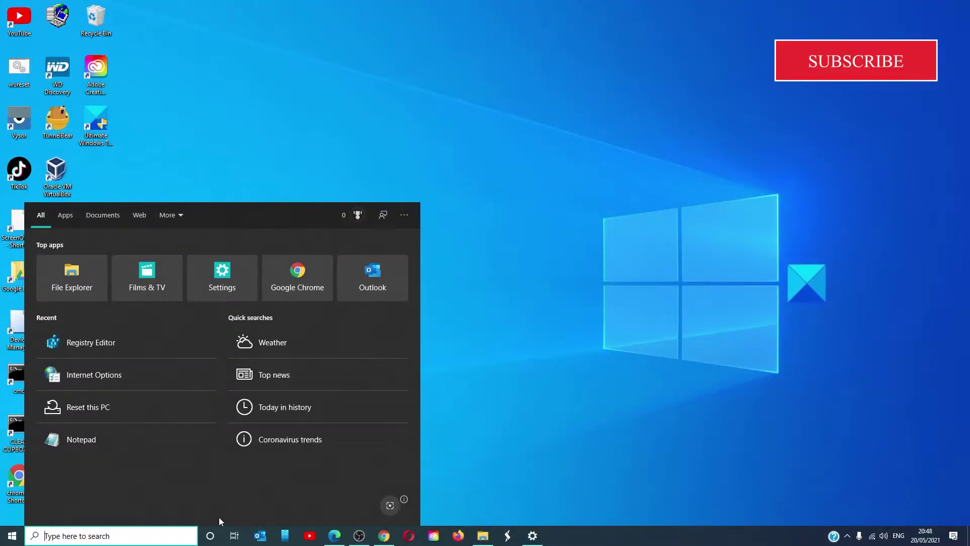
text(hel)
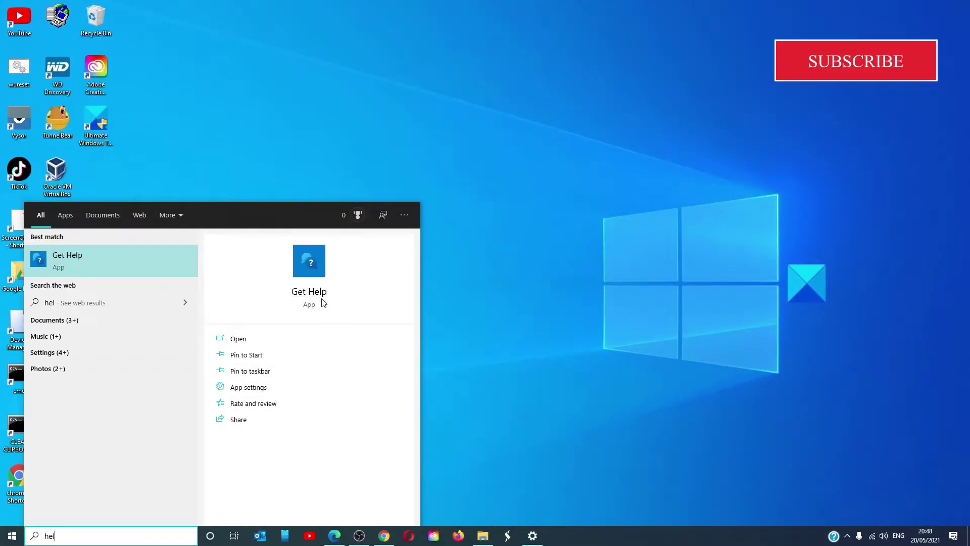
click(322, 304)
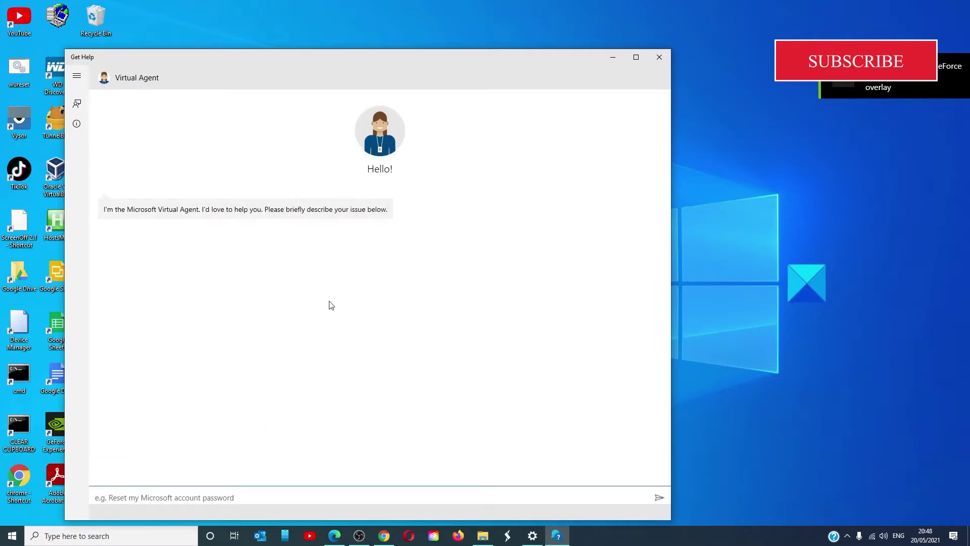
text(help with fil)
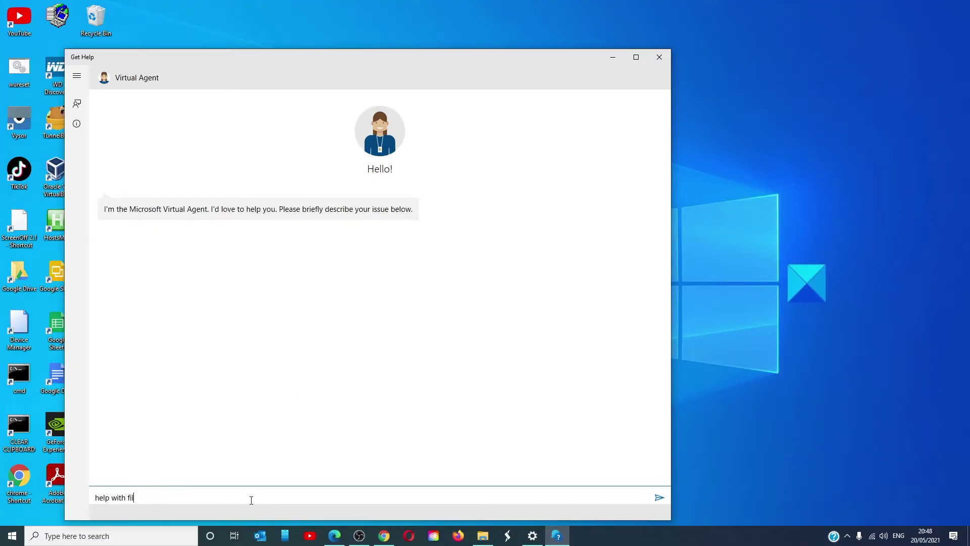
text(e explorer)
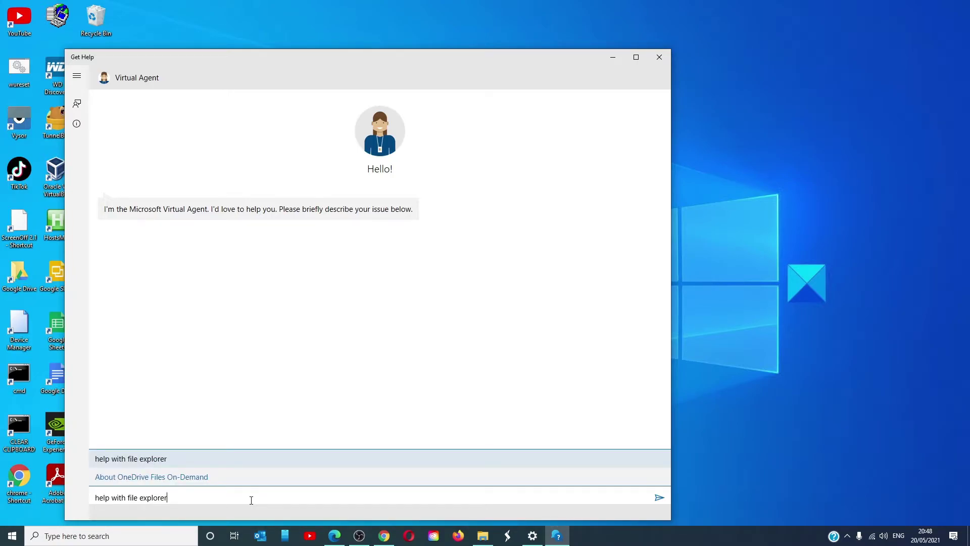
Ask the Virtual Agent for 'help with file explorer' and choose the won't-open troubleshooting option
key(Return)
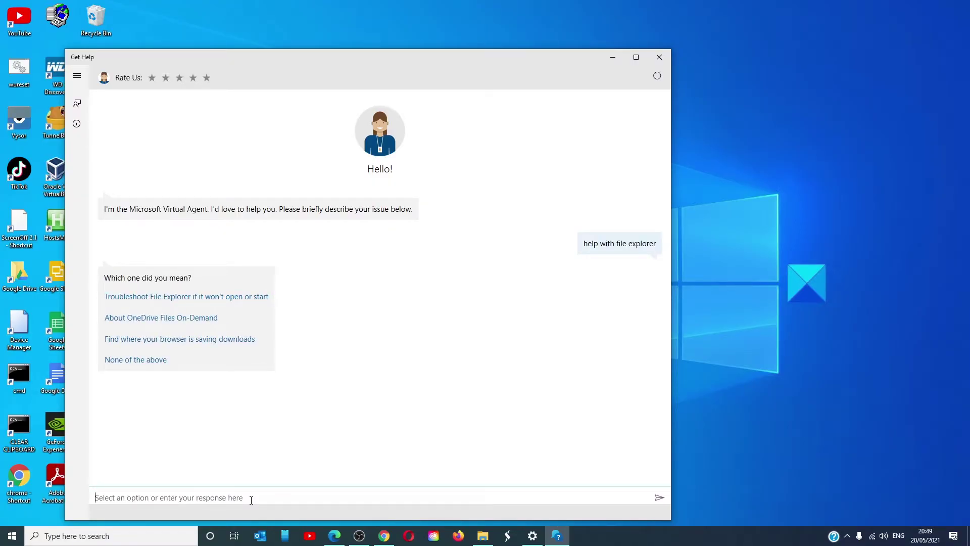
click(193, 297)
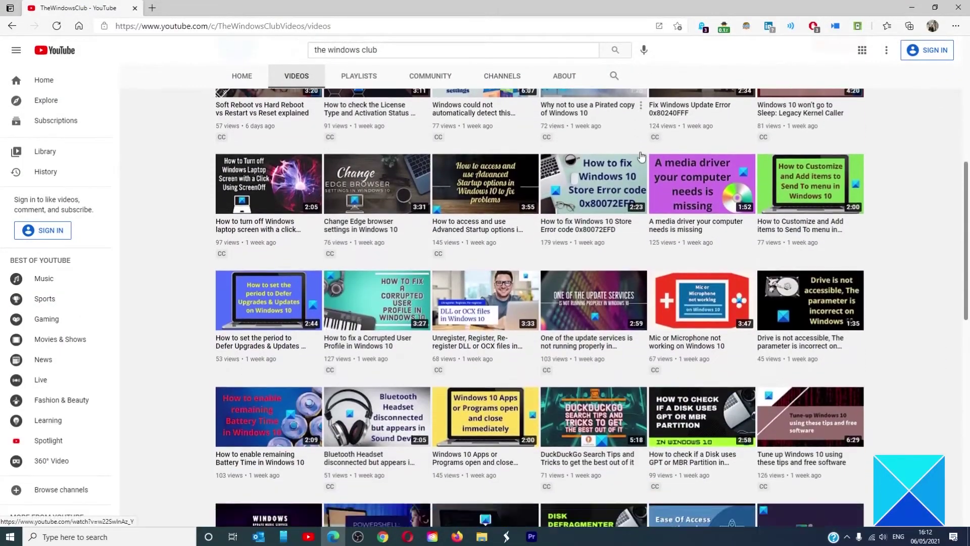
scroll(641, 152, down, 5)
scroll(640, 152, down, 2)
scroll(641, 151, down, 2)
scroll(641, 157, down, 2)
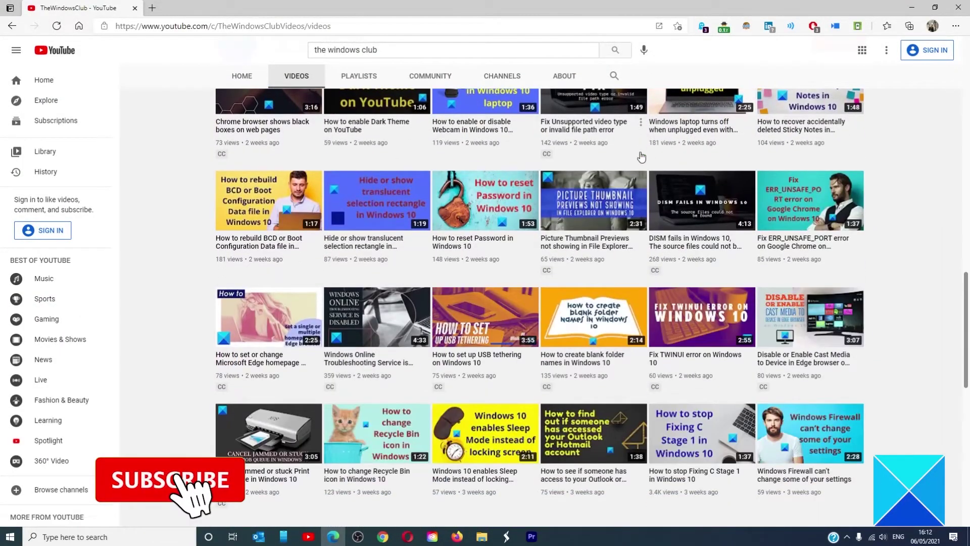
scroll(641, 157, up, 5)
scroll(641, 157, up, 5)
scroll(640, 157, up, 3)
scroll(641, 157, up, 5)
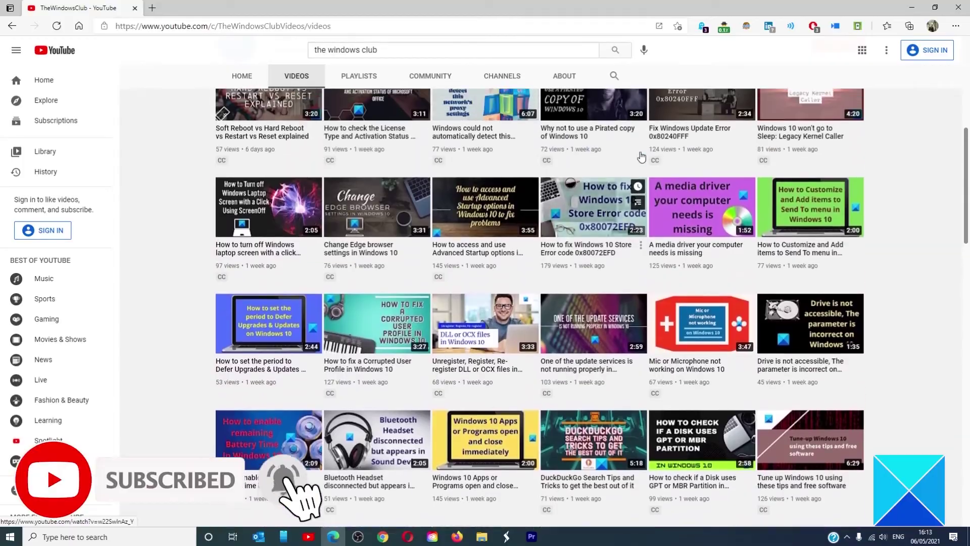